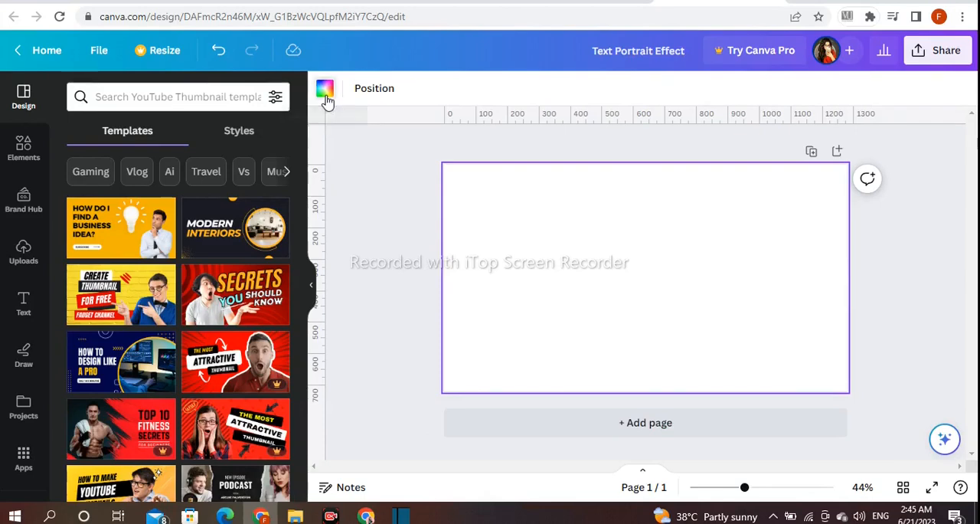
Step: Set the page background colour to black
click(81, 367)
click(357, 332)
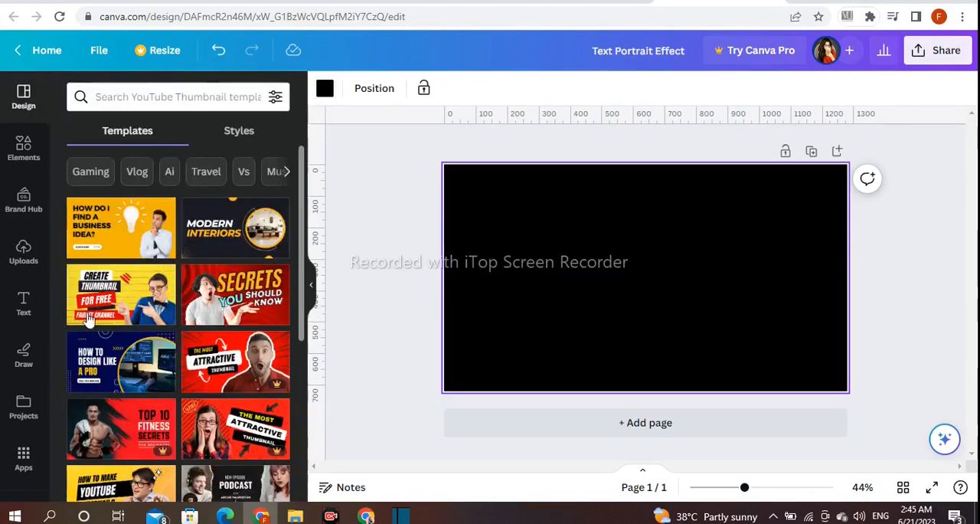
Step: Upload the cutout portrait of the long-haired woman and add it to the page
click(23, 252)
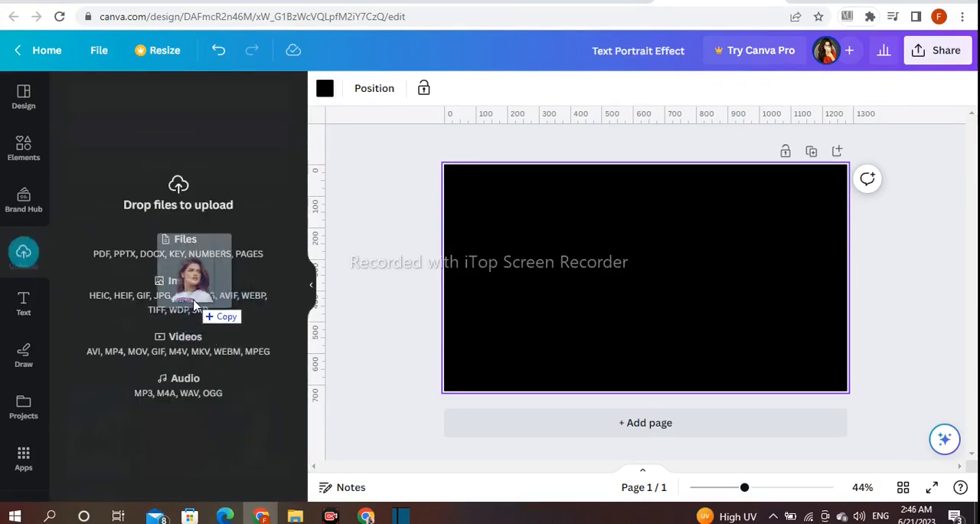
drag(197, 304, 195, 307)
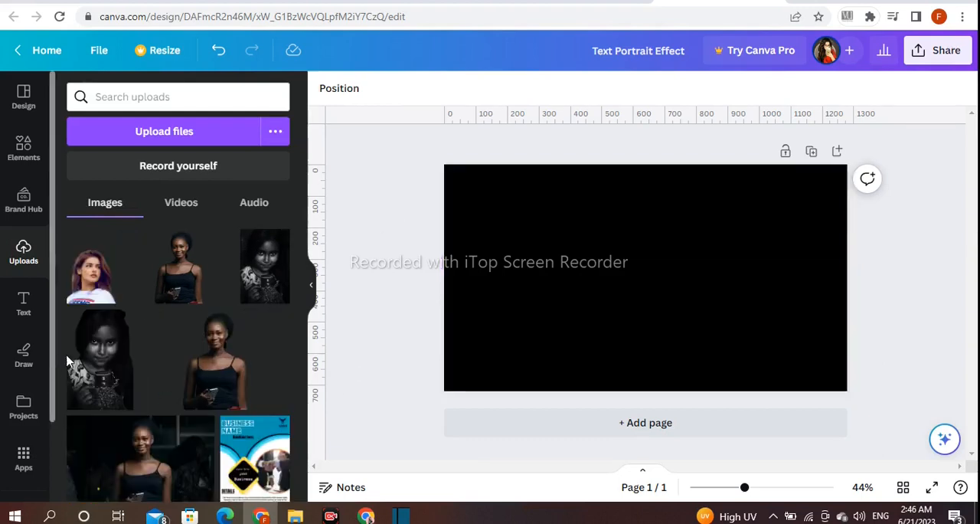
click(82, 244)
Step: Enlarge and position the portrait so her head and neck fill the page height, with the image's lower edge on the page's lower edge
drag(647, 348, 647, 324)
drag(761, 490, 754, 487)
drag(645, 340, 651, 331)
drag(647, 191, 648, 234)
drag(585, 238, 471, 140)
drag(711, 334, 806, 419)
drag(655, 289, 653, 306)
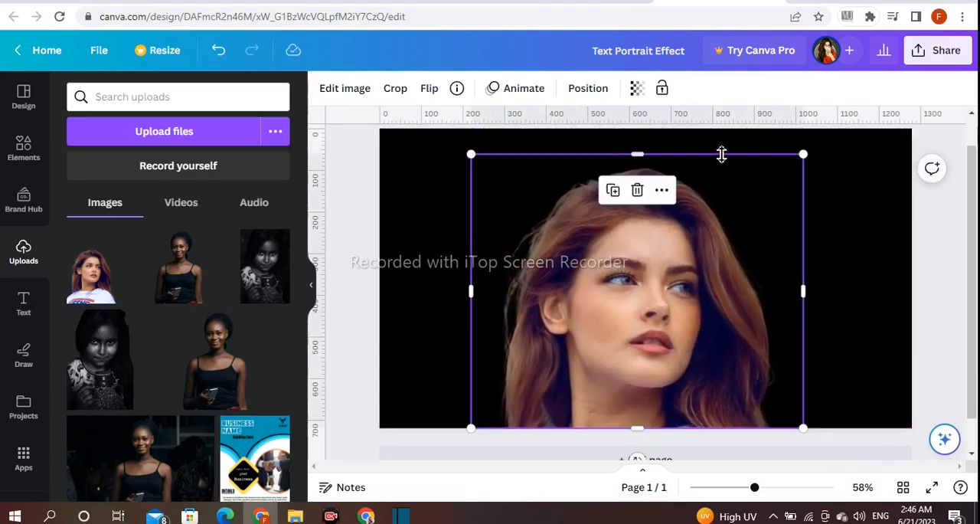
drag(800, 150, 826, 80)
drag(710, 272, 705, 265)
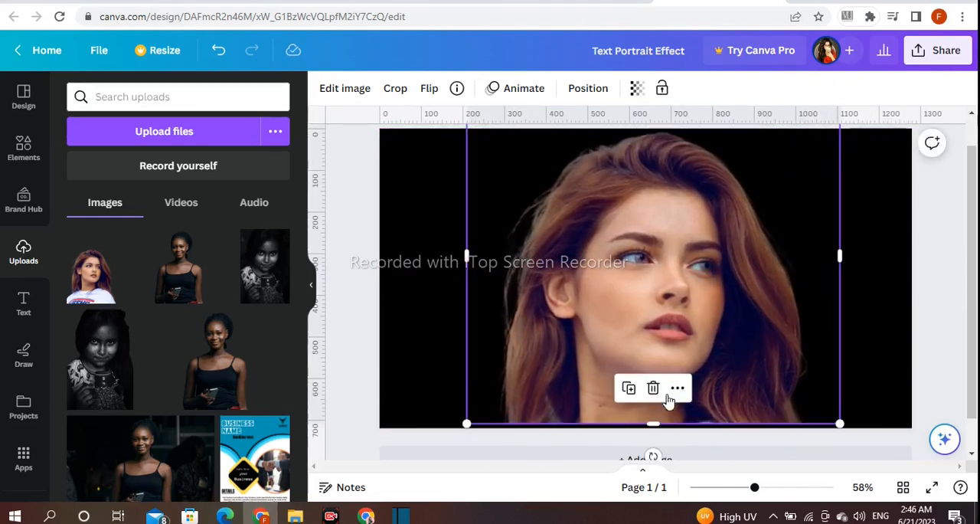
drag(659, 424, 664, 431)
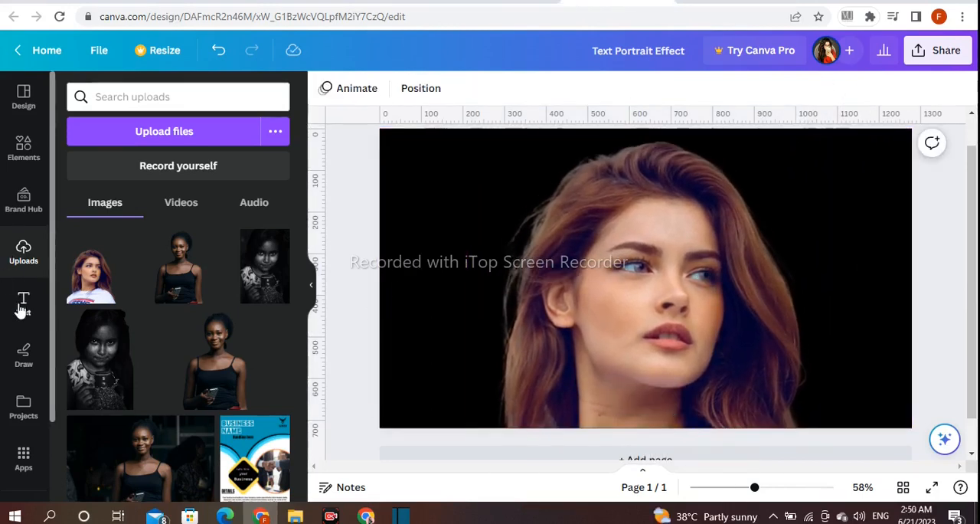
Step: Add a heading reading "THE HELL WITH LUCK I'll BRING THE LUCK WITH ME"
click(21, 304)
click(143, 282)
key(BackSpace)
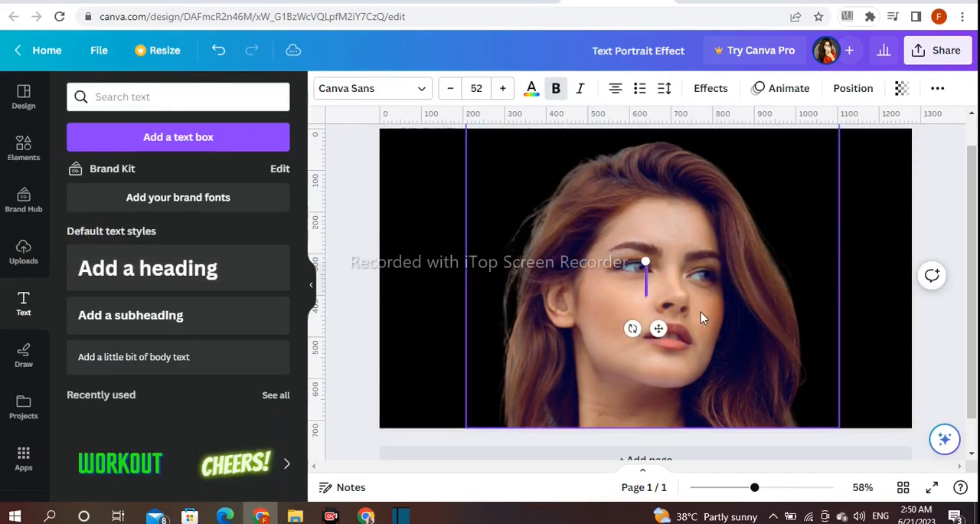
text(THE H)
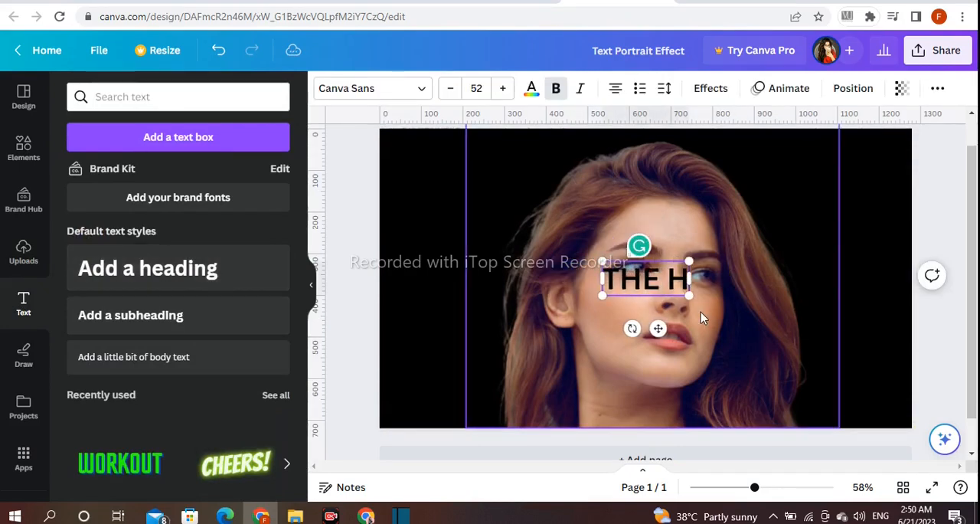
text(ELL WITH)
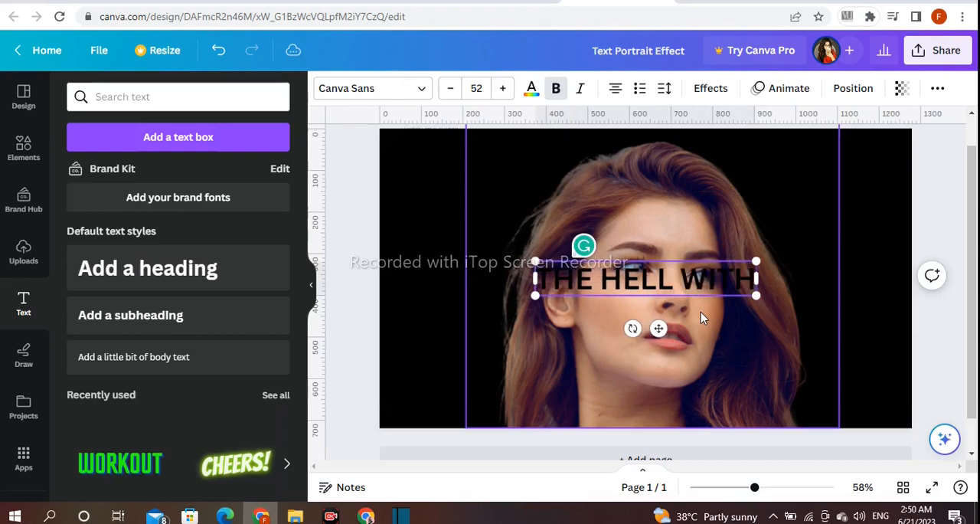
key(Return)
text(L)
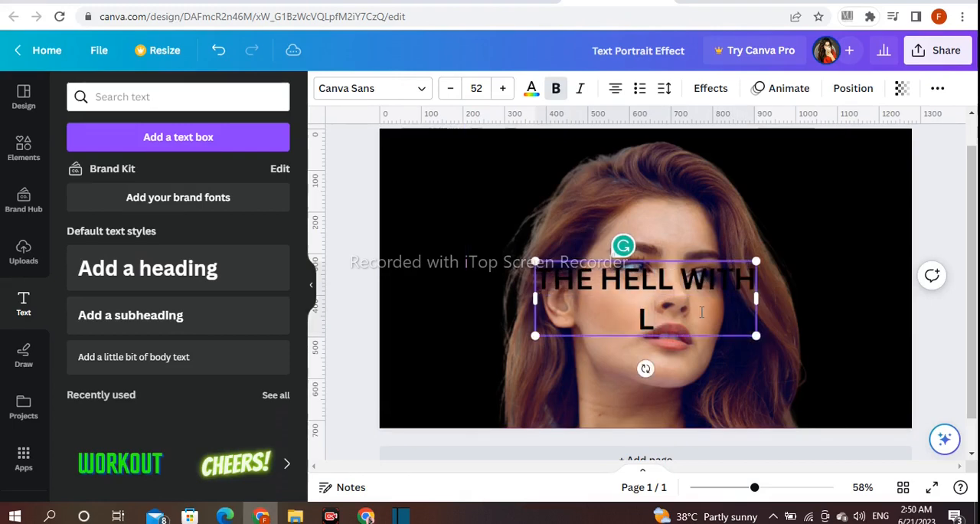
text(UCK I'll BRIND)
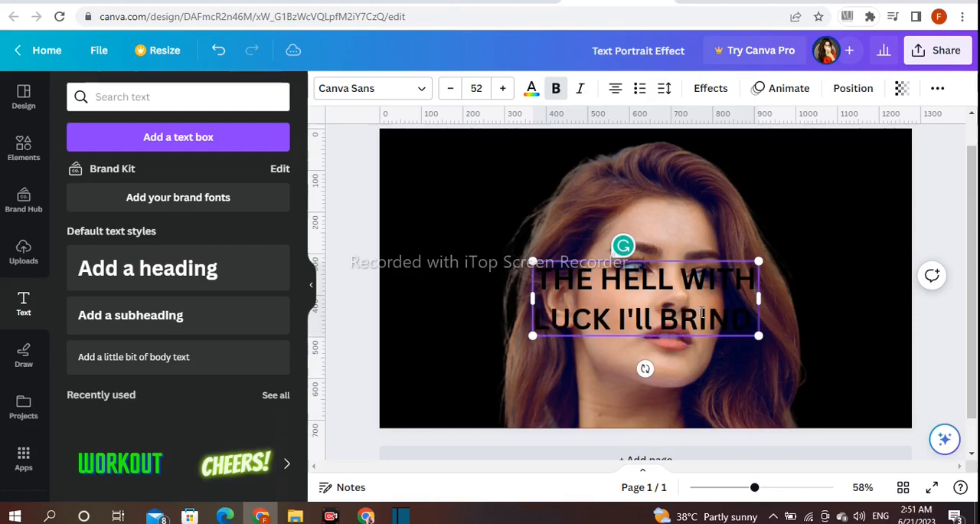
key(BackSpace)
text(G THE)
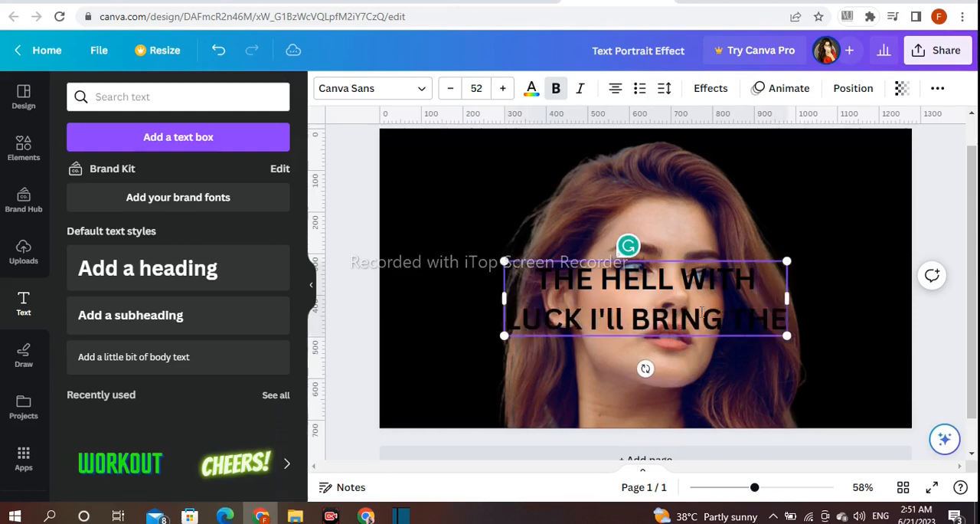
text( LUCK)
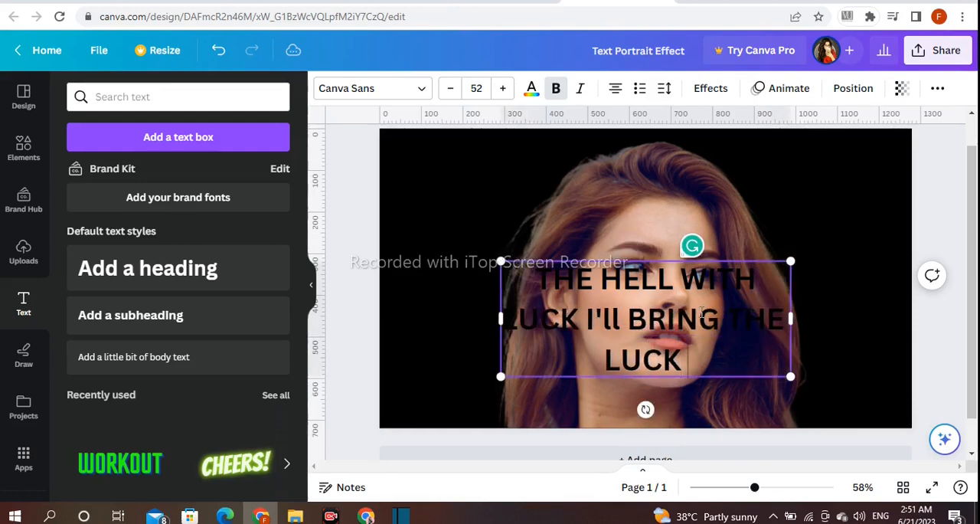
text( WITH ME)
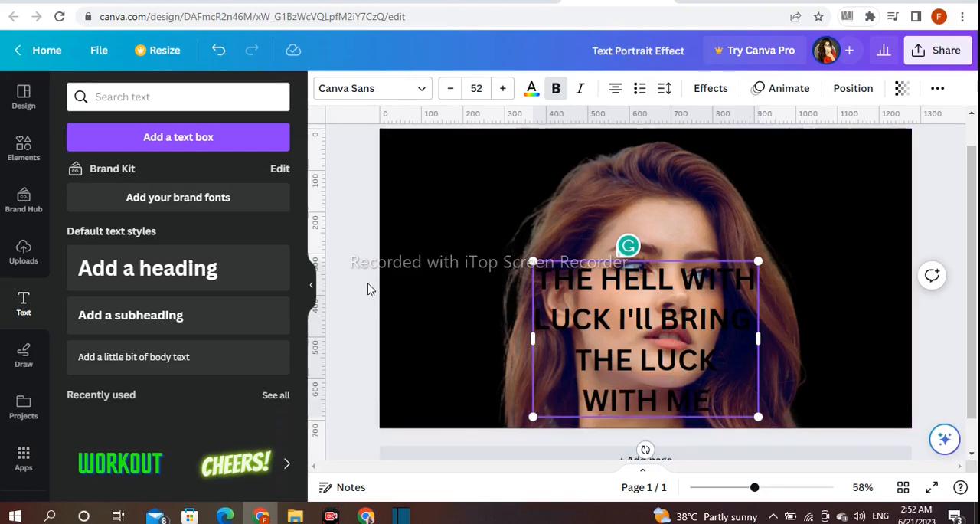
click(658, 167)
Step: Right-align the heading text and move it up over the left half of the woman's face
click(651, 314)
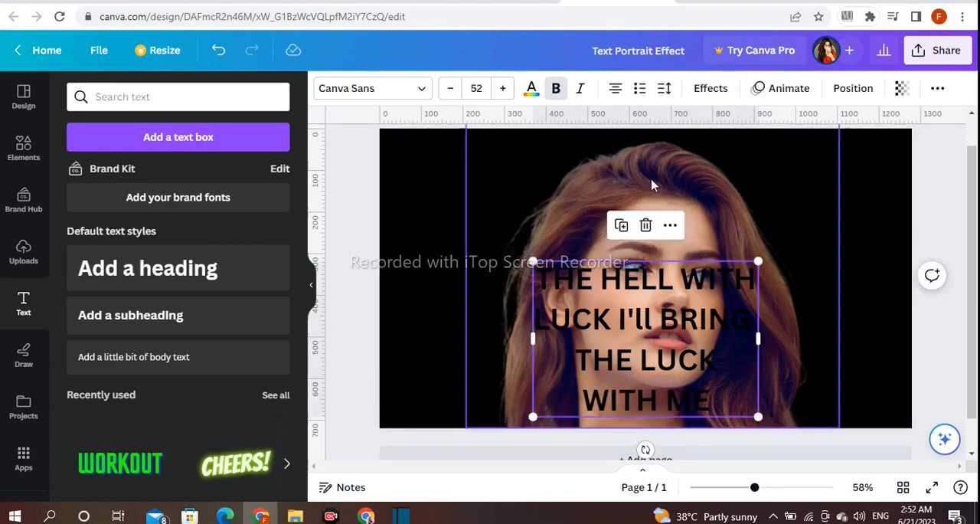
click(617, 90)
click(616, 90)
drag(682, 315, 588, 243)
Step: Search the fonts for 210 and apply 210 수퍼사이즈 Black Box to the heading
click(385, 88)
text(210)
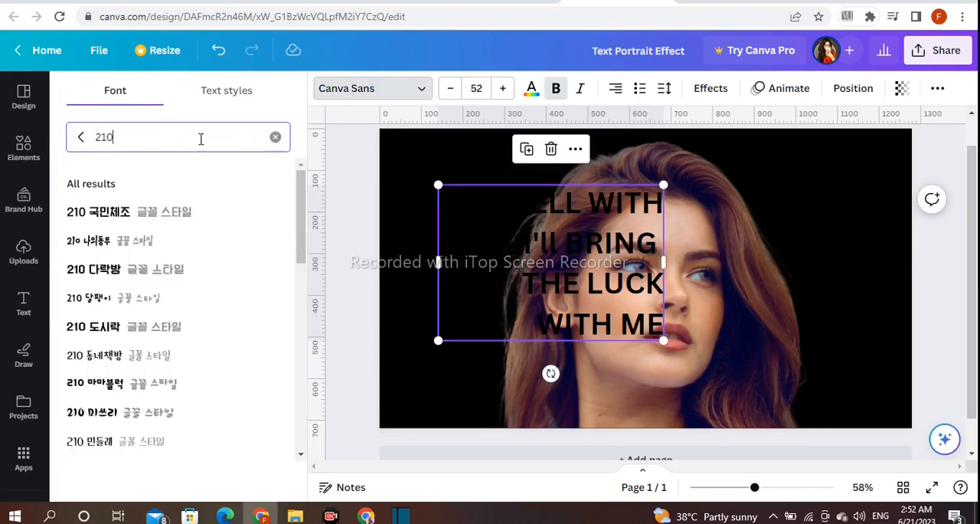
scroll(214, 249, down, 10)
scroll(214, 250, down, 5)
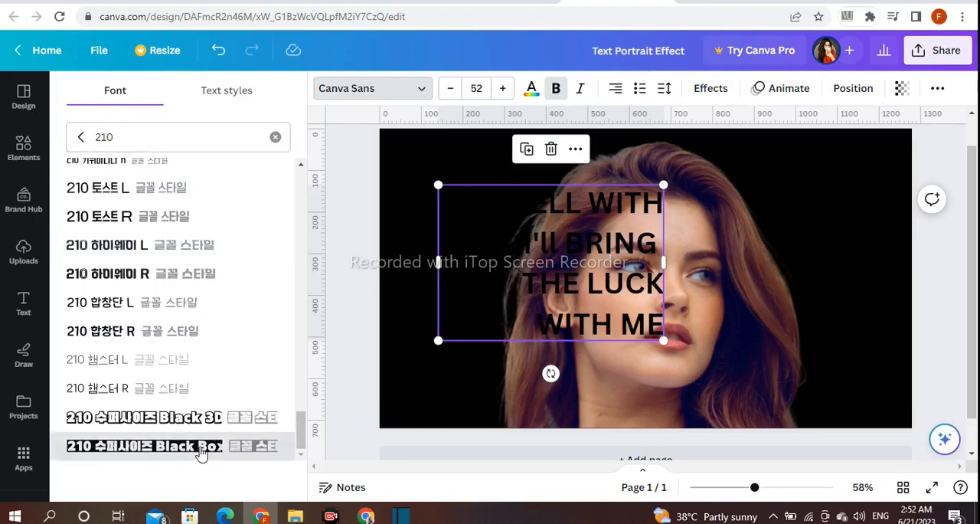
click(201, 452)
click(363, 280)
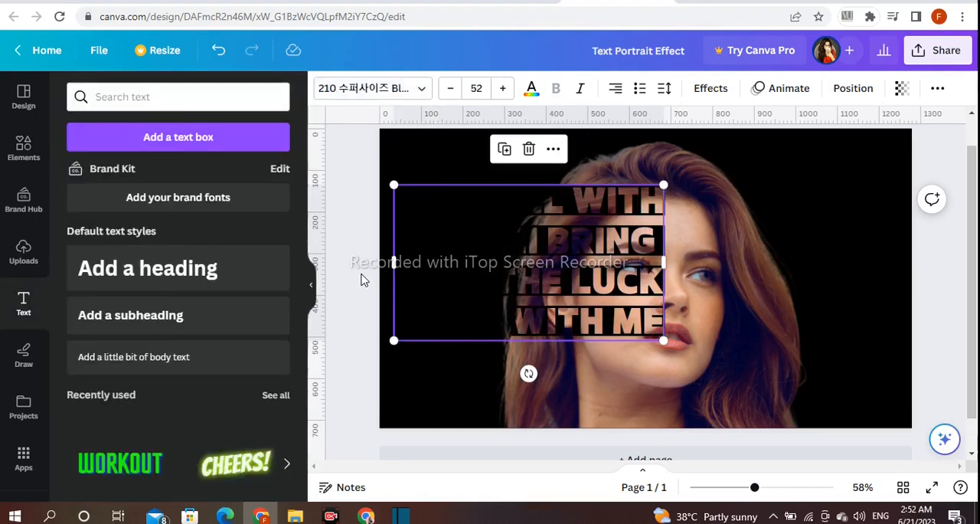
Step: Narrow the text block so it wraps onto six lines and place its right edge near the middle of the face
click(586, 271)
mouse_move(662, 264)
mouse_down()
mouse_move(615, 259)
mouse_move(672, 264)
mouse_up()
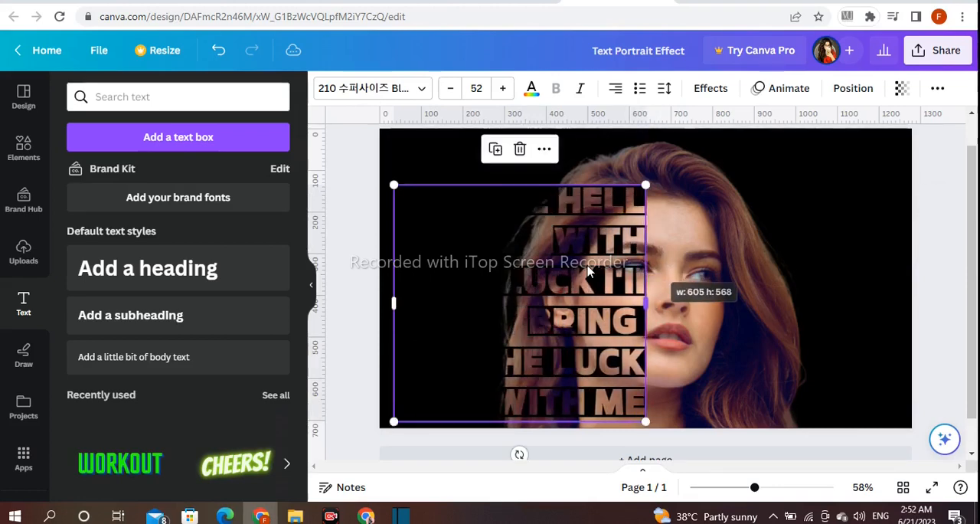
drag(605, 268, 594, 268)
drag(663, 303, 622, 298)
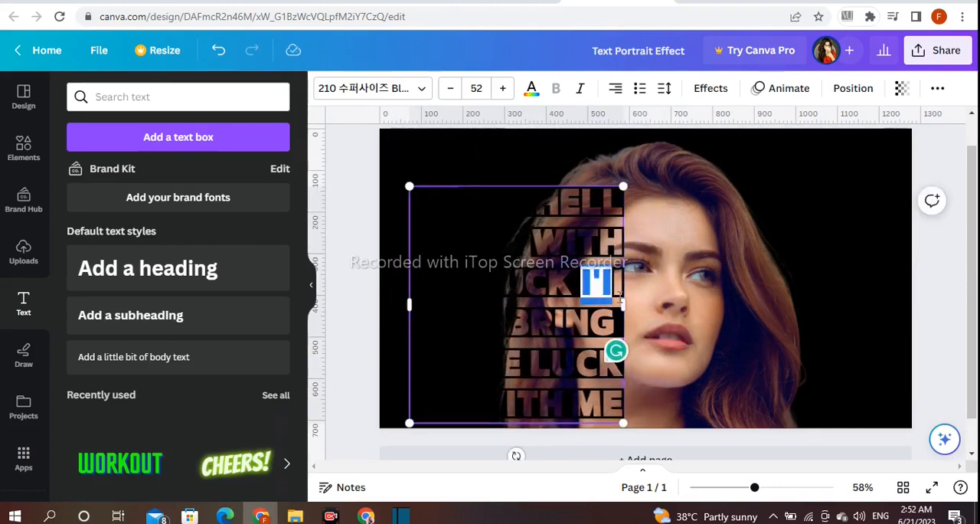
click(366, 268)
drag(551, 266, 580, 256)
click(950, 265)
Step: Remove the trailing space after BRING so the line sits flush with the text block's right edge
click(648, 248)
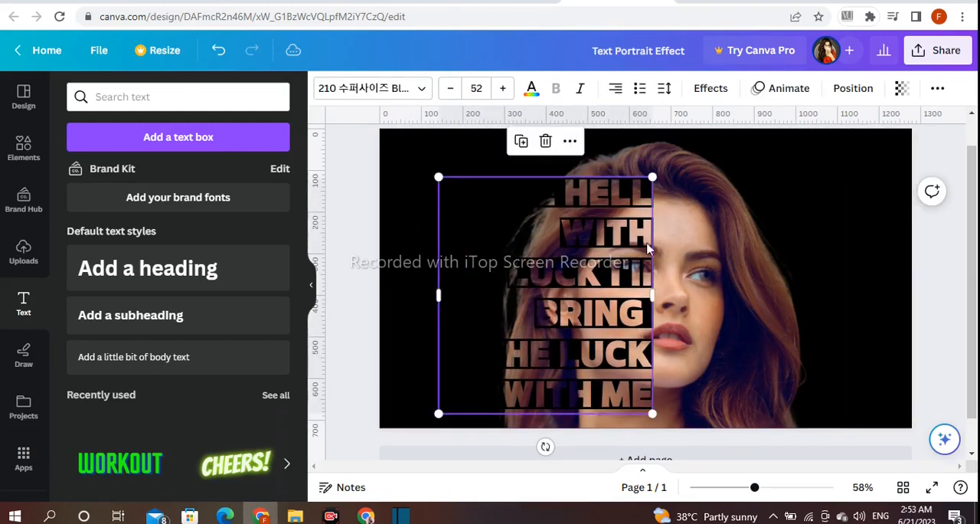
click(651, 322)
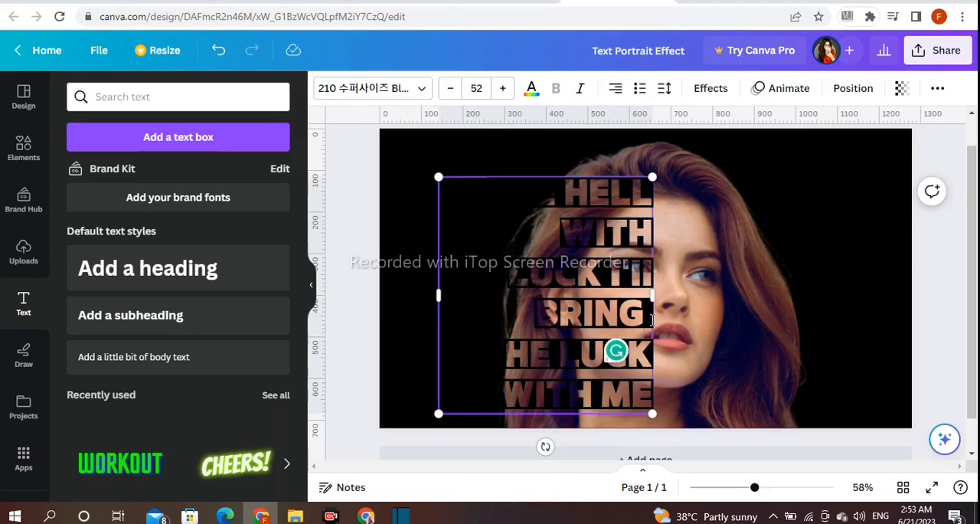
click(344, 243)
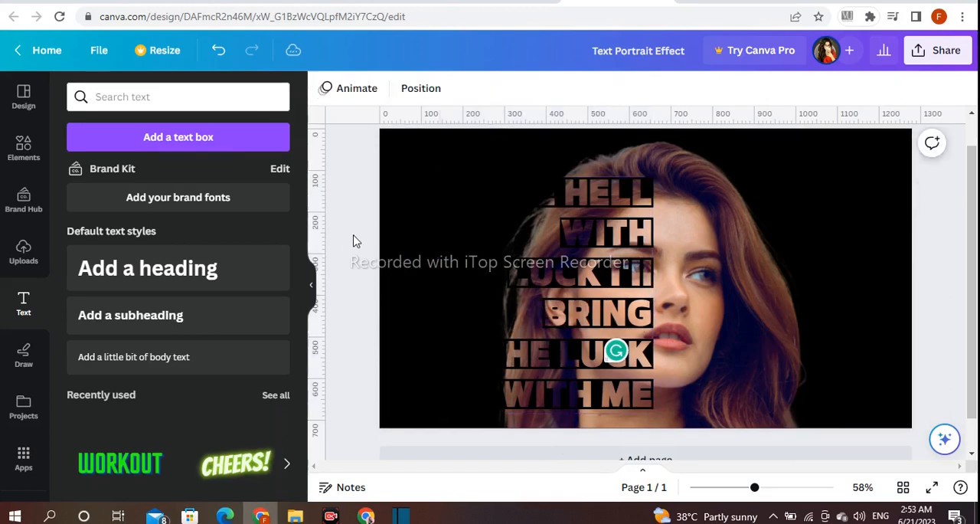
Step: Try to enlarge the text block over the left half of the face to a font size of 58.3
click(439, 179)
drag(438, 177, 392, 151)
drag(486, 175, 489, 197)
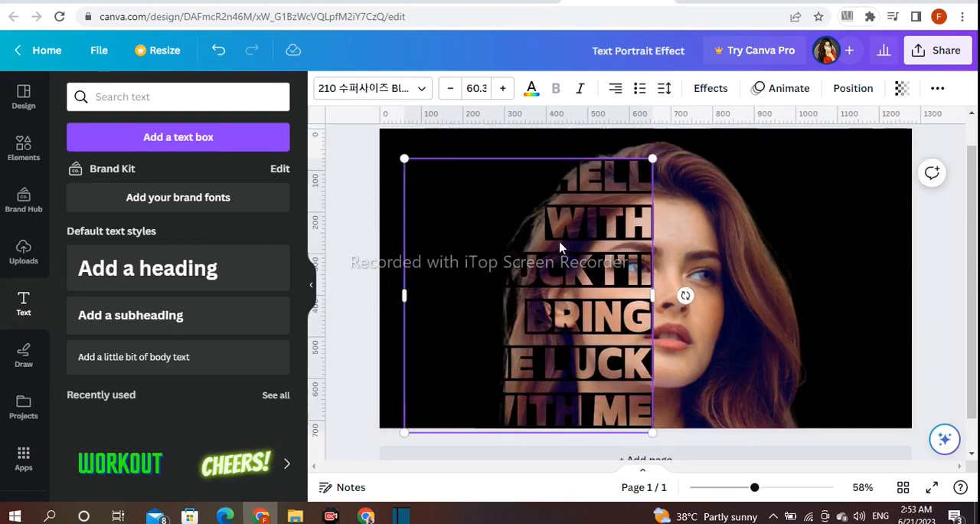
mouse_move(405, 159)
mouse_down()
mouse_move(444, 171)
mouse_move(415, 166)
mouse_up()
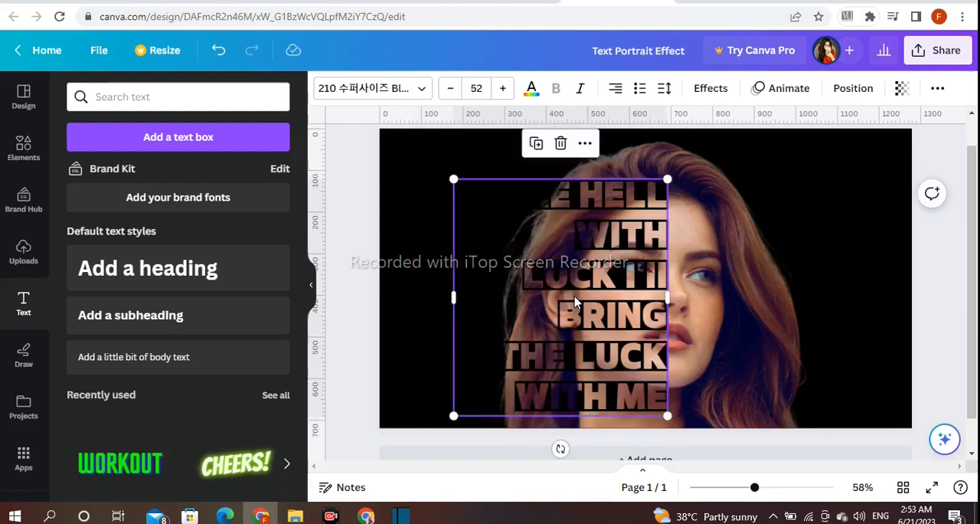
Step: Narrow the text block with THE, HELL and WITH on separate lines, and move it up over the left half of the face
drag(576, 298, 588, 292)
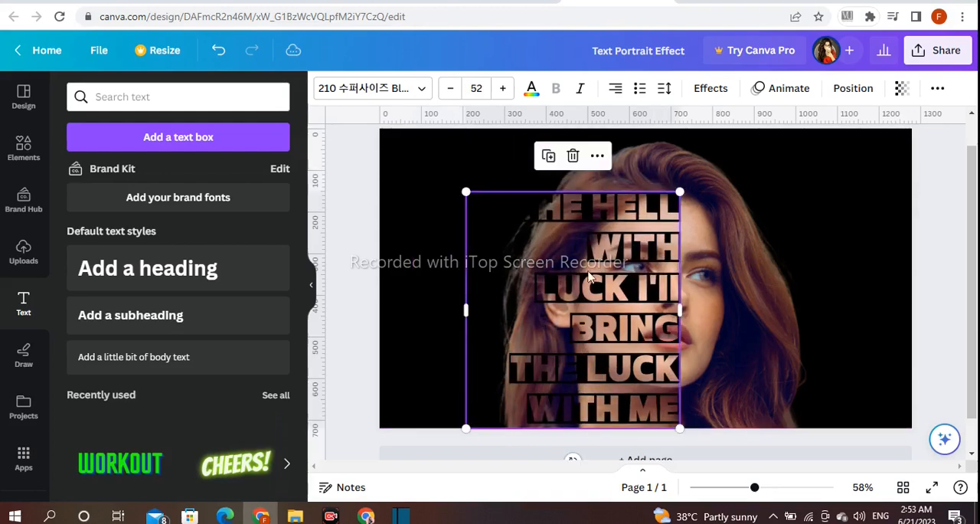
click(591, 215)
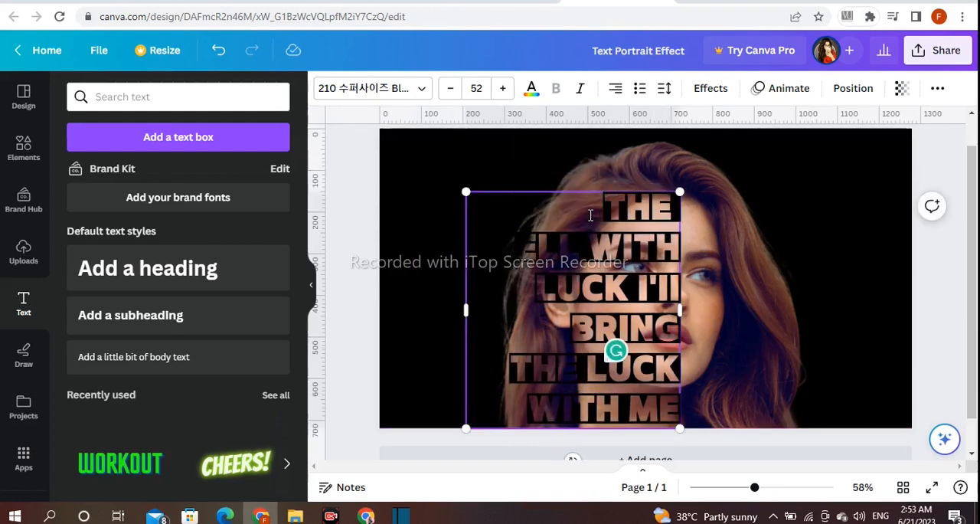
drag(635, 288, 608, 289)
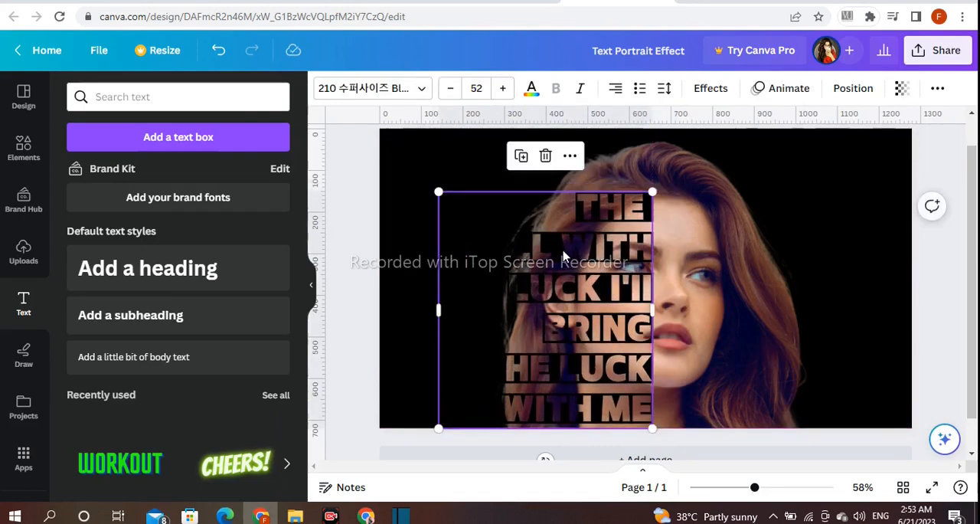
click(564, 255)
drag(656, 311, 621, 314)
drag(567, 299, 583, 267)
click(352, 189)
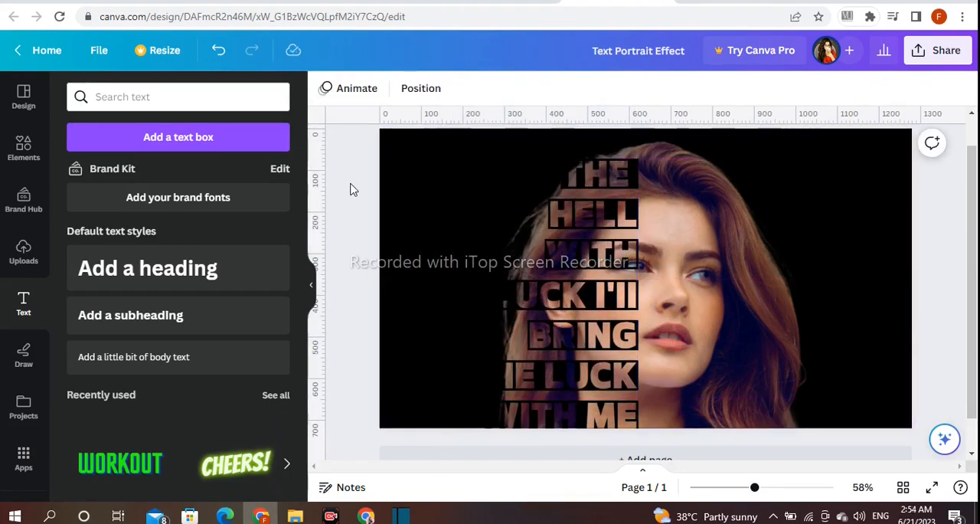
Step: Undo the last text block change and set the text's line spacing to 1.22
click(544, 261)
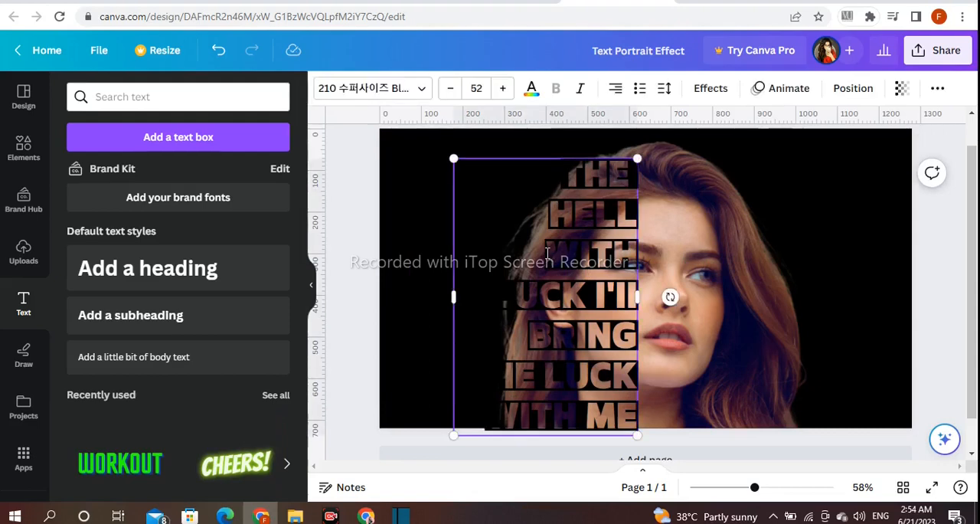
key(ctrl+z)
click(661, 89)
mouse_move(737, 197)
mouse_down()
mouse_move(722, 193)
mouse_move(737, 196)
mouse_up()
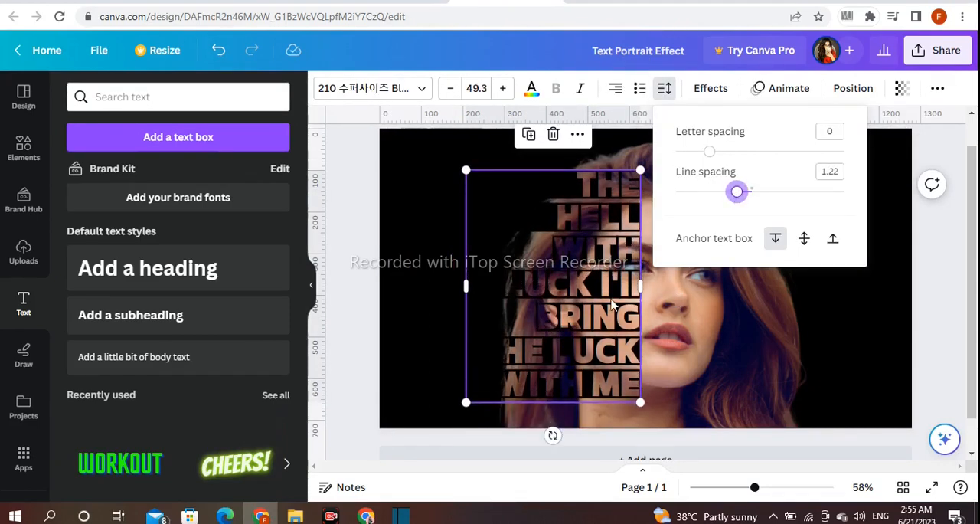
Step: Enlarge the text block from its lower-right corner until it reaches the page's lower edge and the middle of the face
click(502, 387)
drag(639, 402, 664, 427)
click(363, 329)
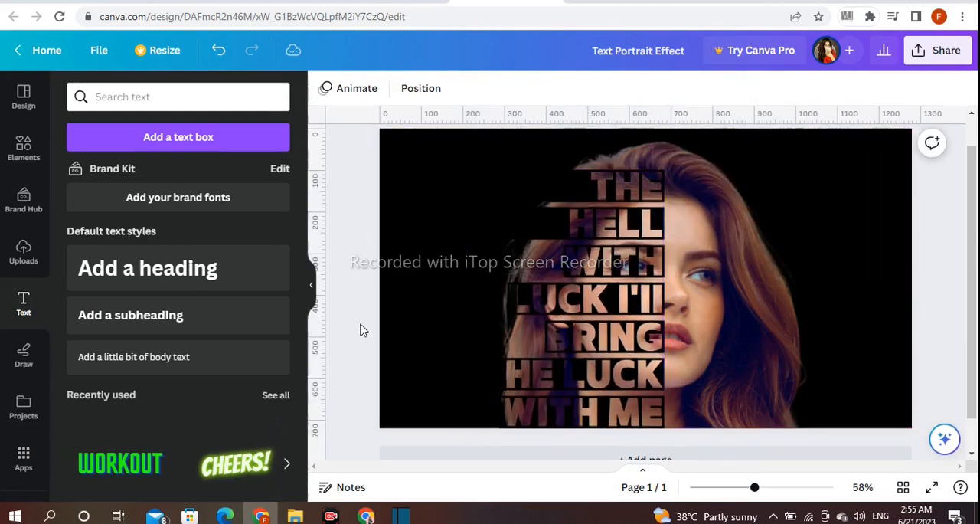
click(621, 369)
drag(622, 369, 622, 365)
click(365, 316)
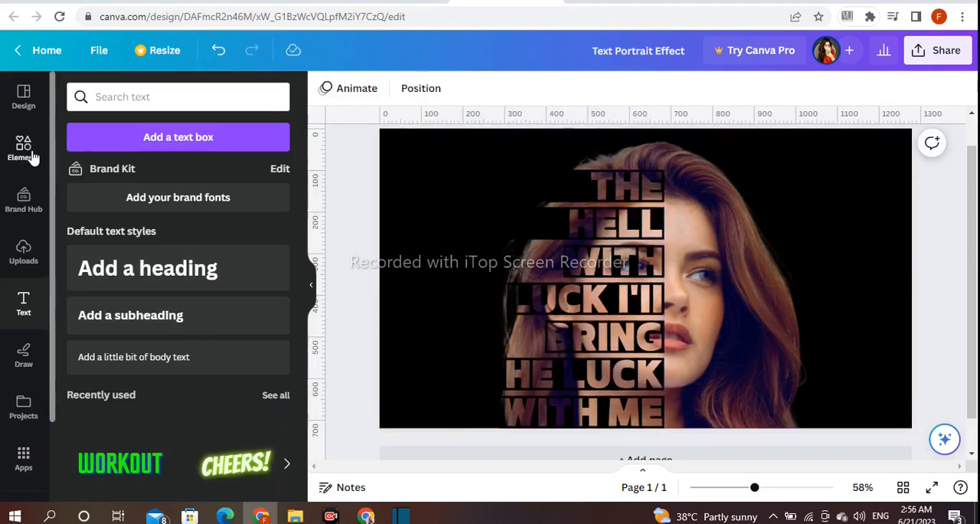
Step: Add a square shape, flatten it to the height of one text line, and place it over the hair just before the word WITH
click(31, 157)
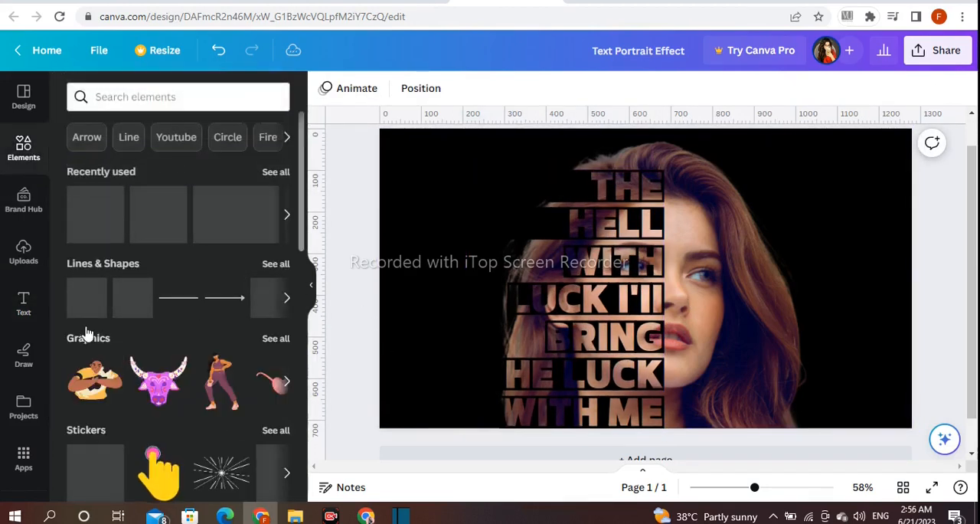
click(95, 314)
drag(660, 321, 660, 269)
click(879, 284)
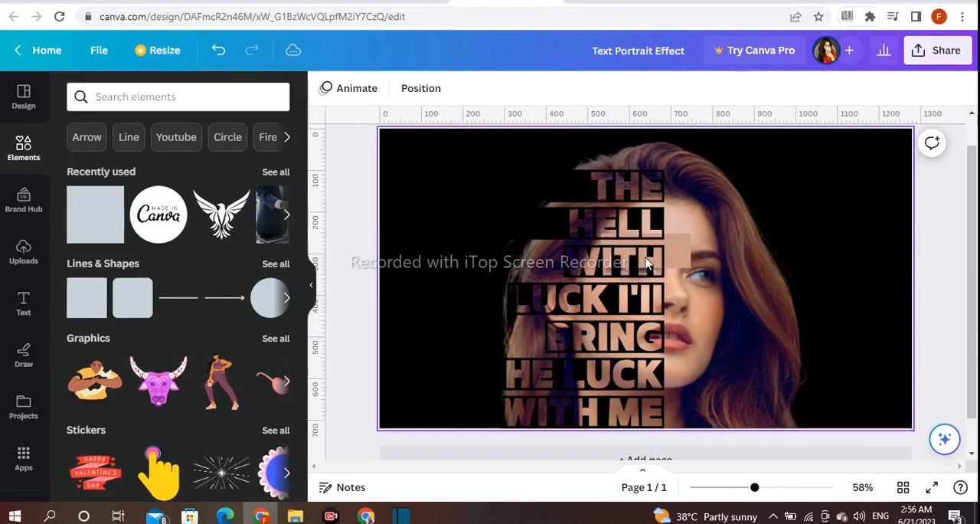
click(647, 263)
drag(689, 260, 549, 269)
Step: Fill the bar before WITH with black and lower its upper edge slightly to clear the strip between the text lines
click(395, 88)
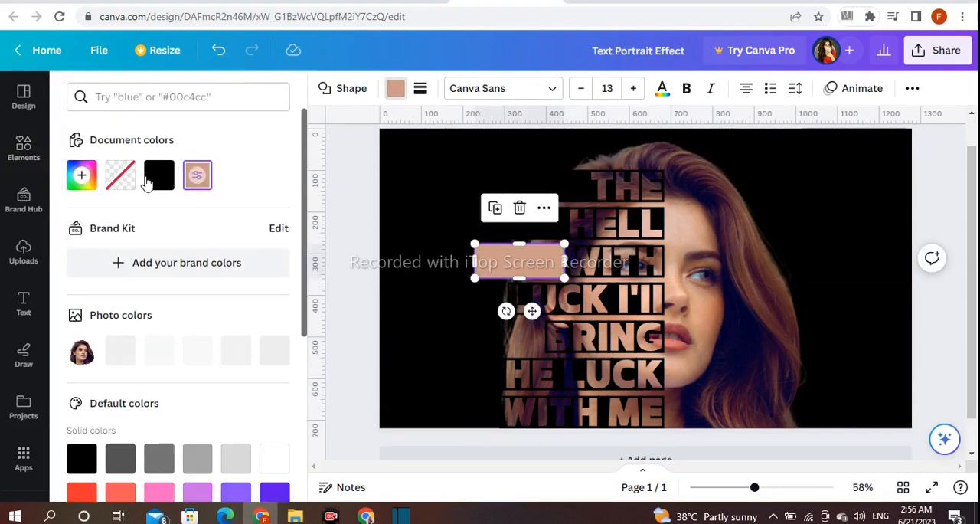
click(158, 175)
drag(519, 245, 517, 254)
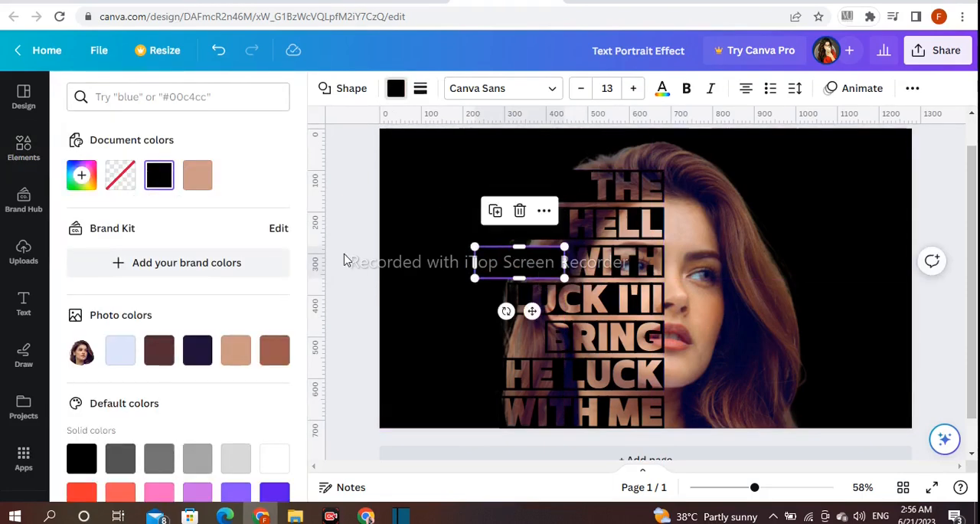
click(342, 258)
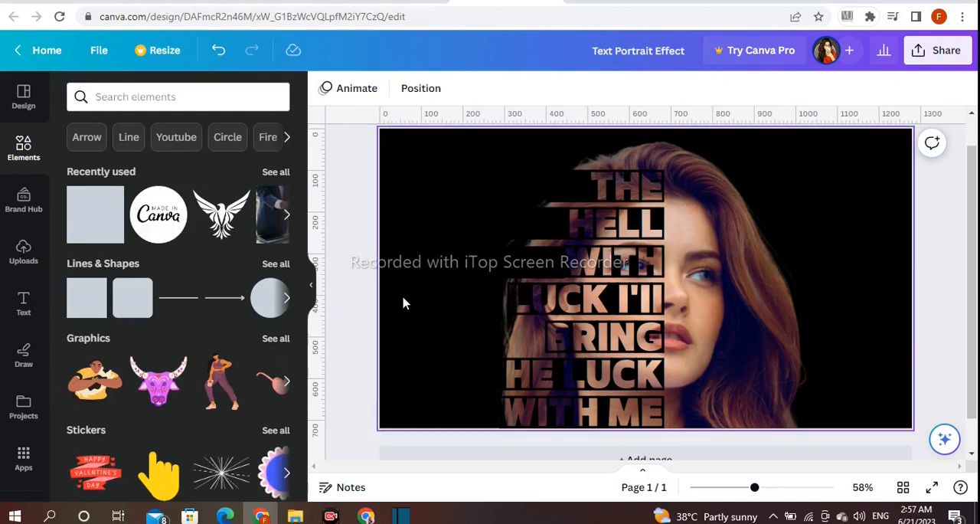
Step: Add a second square and flatten it to one text line's height, placed over the face beside the LUCK I'll line
click(539, 267)
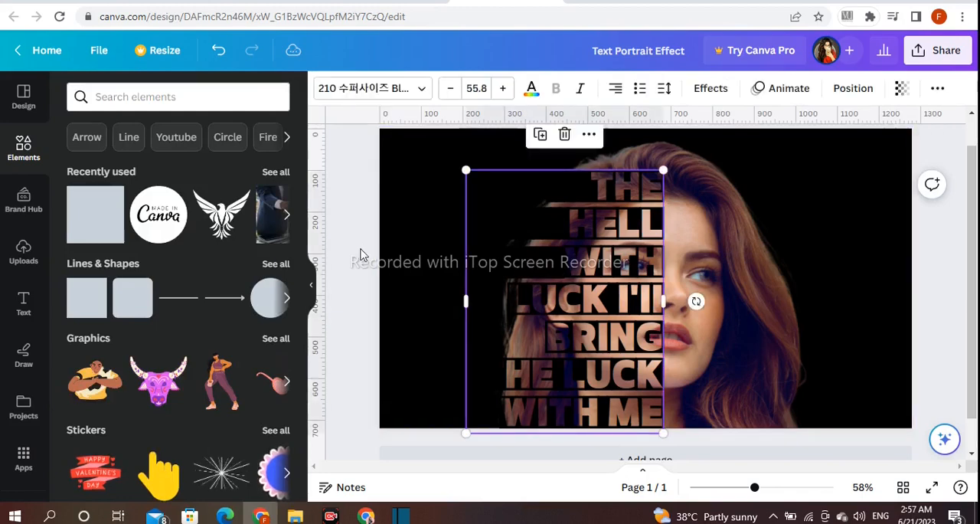
click(87, 300)
drag(664, 327, 666, 275)
drag(727, 269, 786, 313)
drag(713, 317, 718, 284)
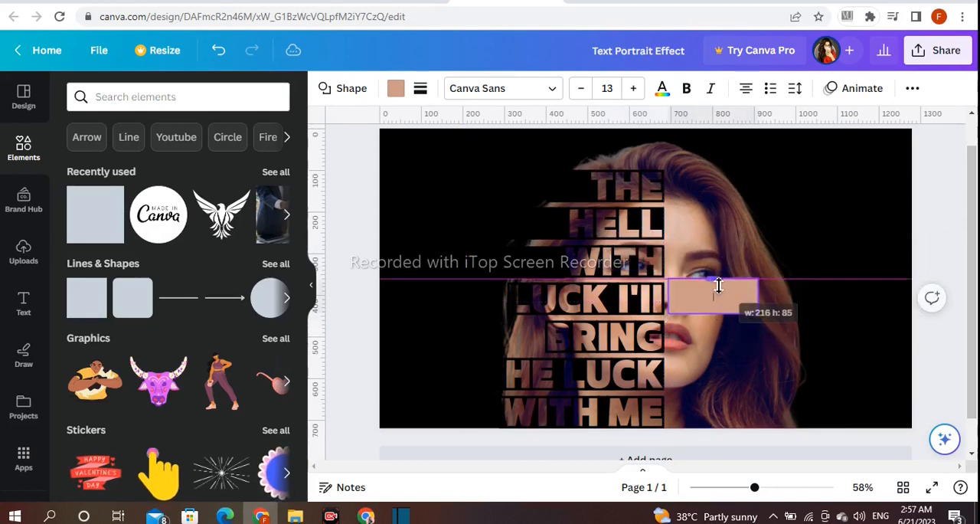
click(926, 259)
Step: Widen the bar over the face beside the LUCK I'll line and fill it with black
click(716, 306)
drag(711, 313, 813, 299)
click(395, 88)
click(158, 175)
Step: Duplicate the black bar and place the copies down the face beside the BRING, HE LUCK and WITH ME lines
click(725, 284)
drag(746, 308, 751, 343)
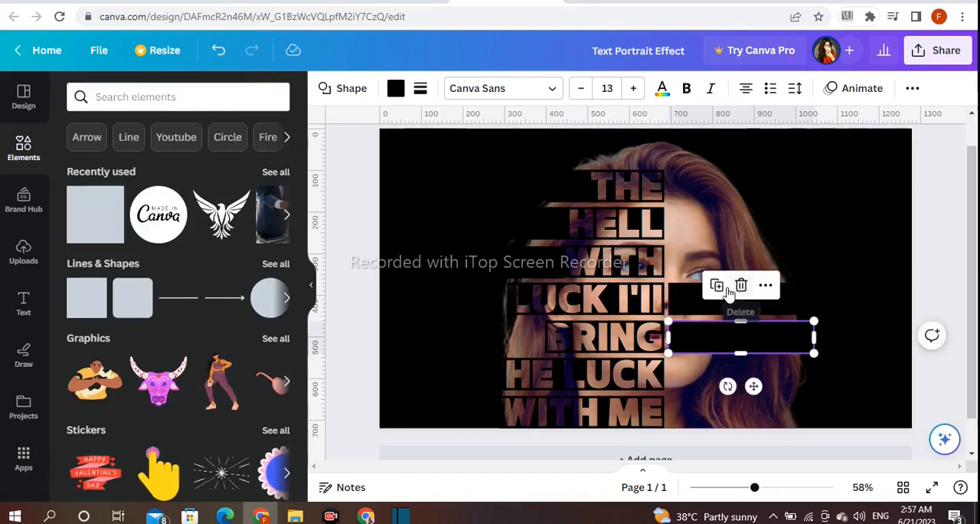
click(717, 284)
click(718, 326)
drag(731, 408, 731, 404)
Step: Move the first black bar from the face to just before the LUCK I'll line and adjust it to cover the leftover hair
click(703, 307)
drag(703, 307, 397, 300)
click(342, 261)
click(462, 300)
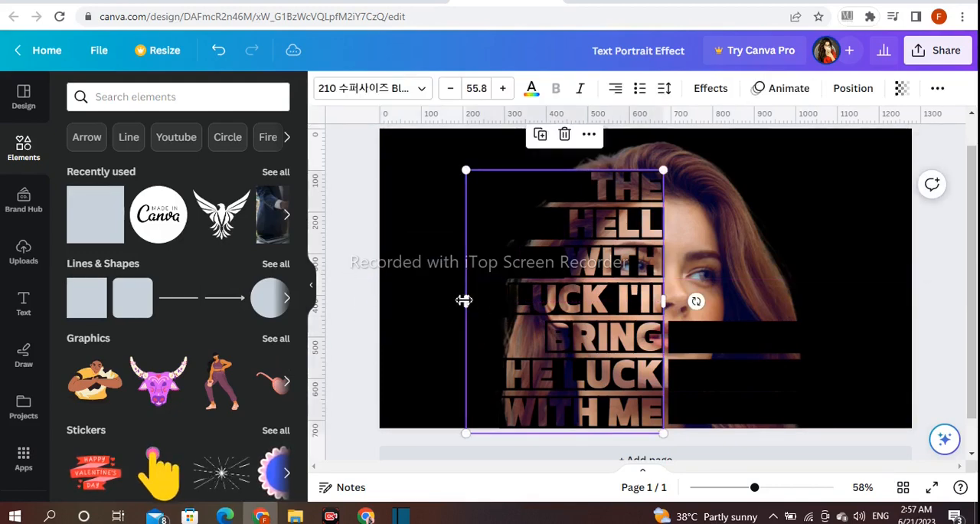
click(444, 301)
drag(446, 294, 460, 316)
drag(449, 284, 448, 285)
click(915, 274)
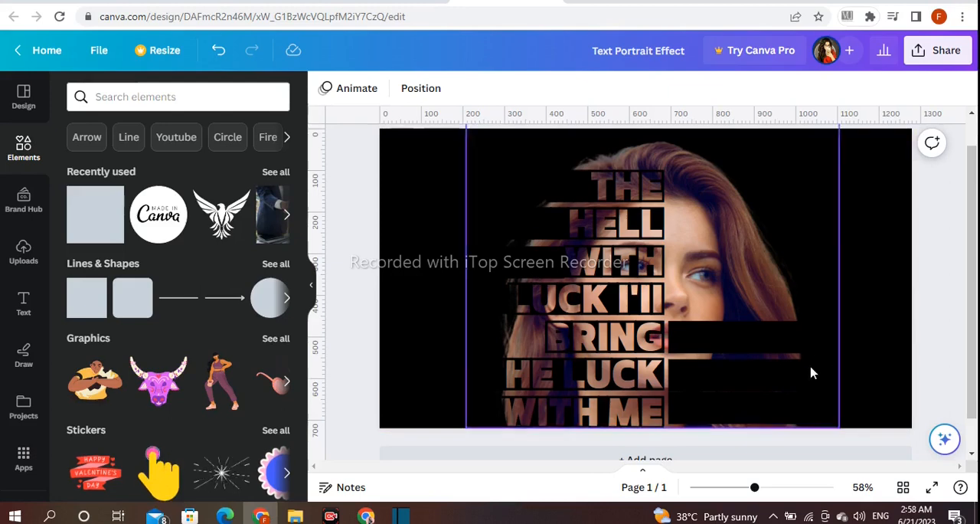
Step: Move the three remaining black bars off the face to just before the BRING, HE LUCK and WITH ME lines to hide the leftover hair
drag(741, 333, 473, 330)
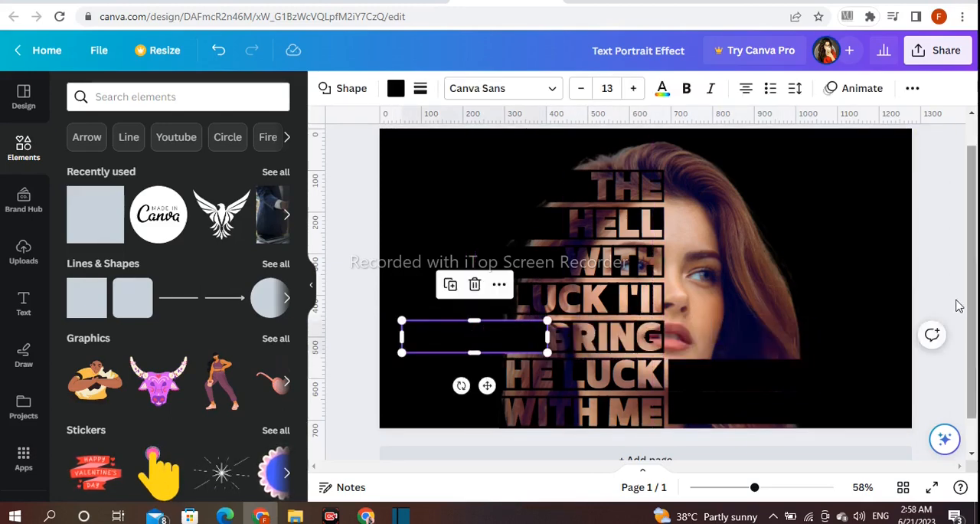
click(940, 348)
drag(755, 390, 445, 384)
drag(750, 409, 432, 409)
click(365, 360)
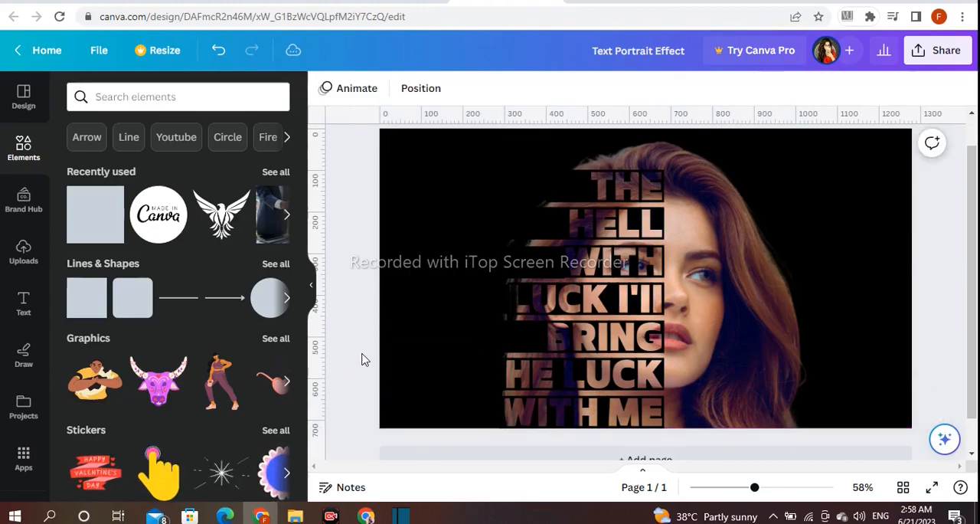
drag(483, 428, 472, 411)
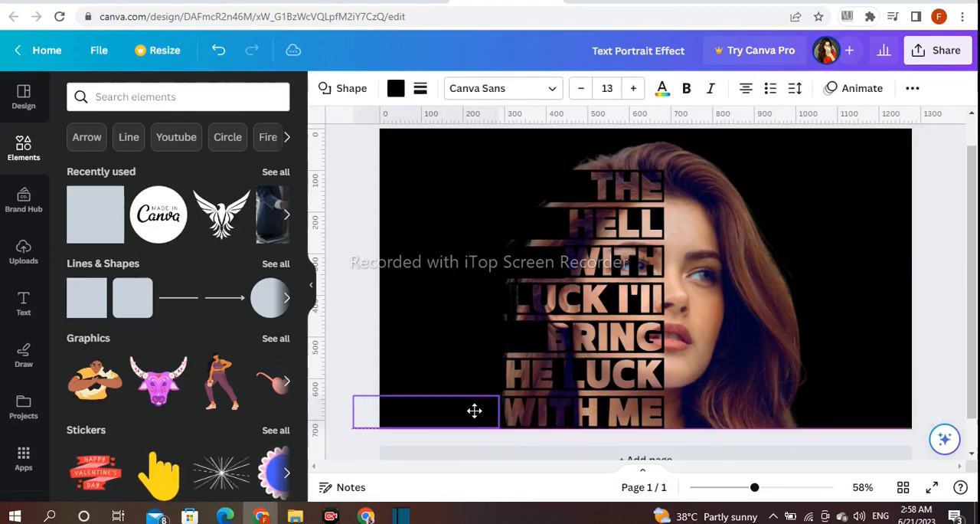
drag(474, 410, 474, 411)
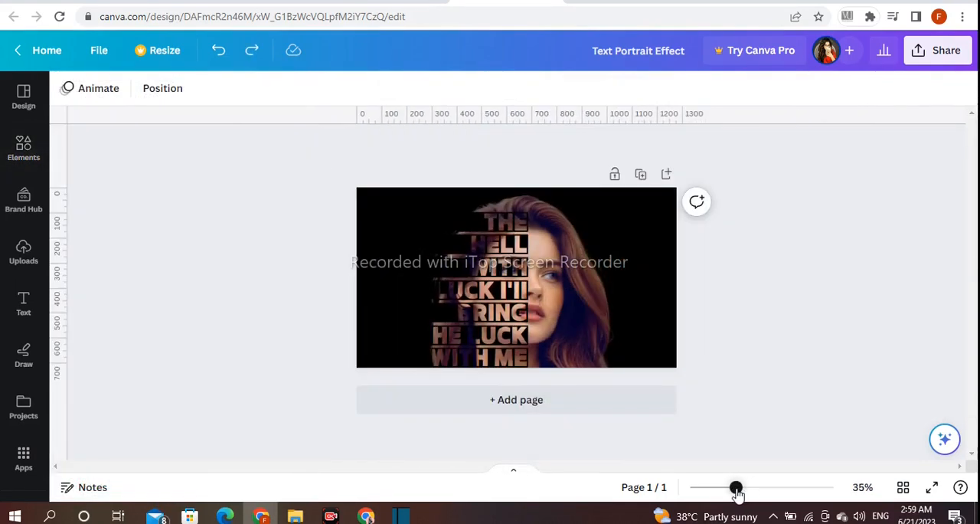
drag(738, 490, 756, 495)
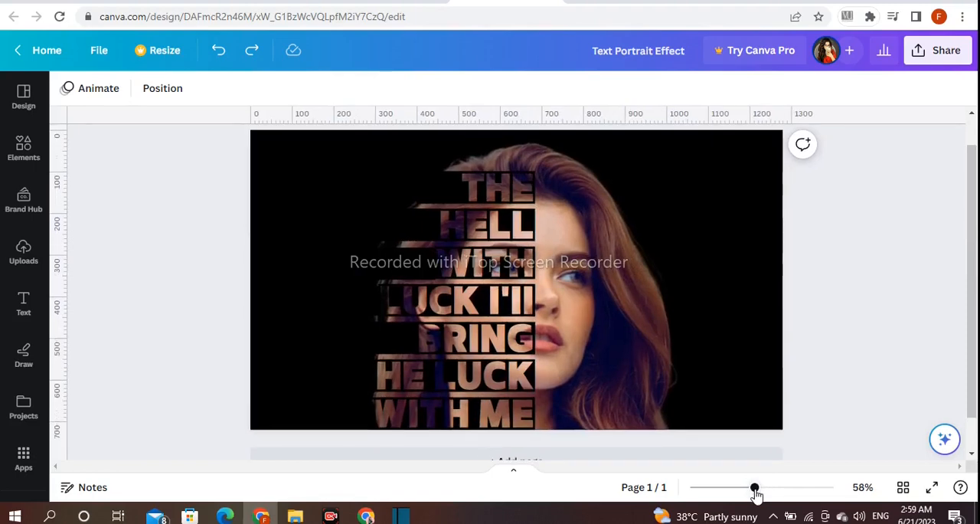
drag(755, 495, 756, 494)
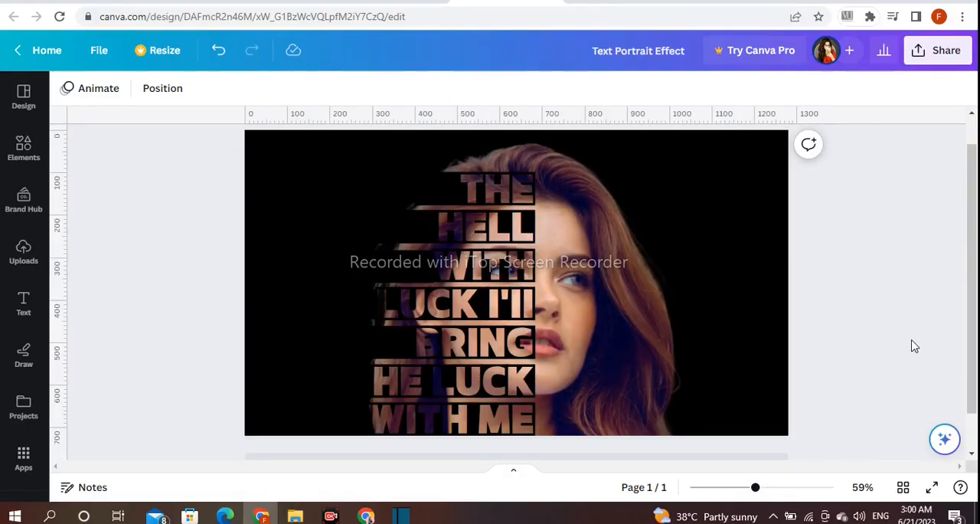